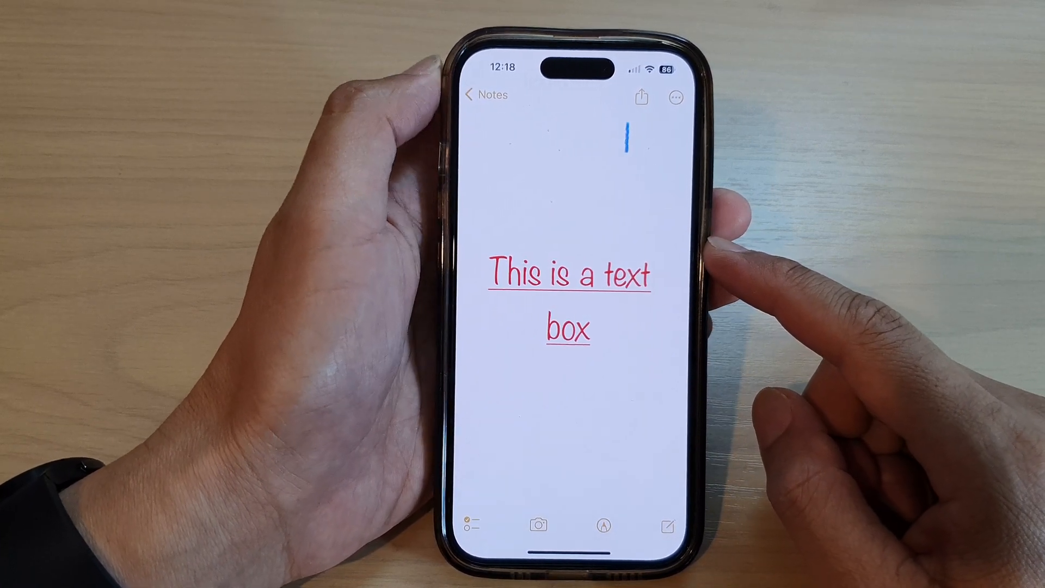
Leave the open note and return to the Folders list.
click(487, 95)
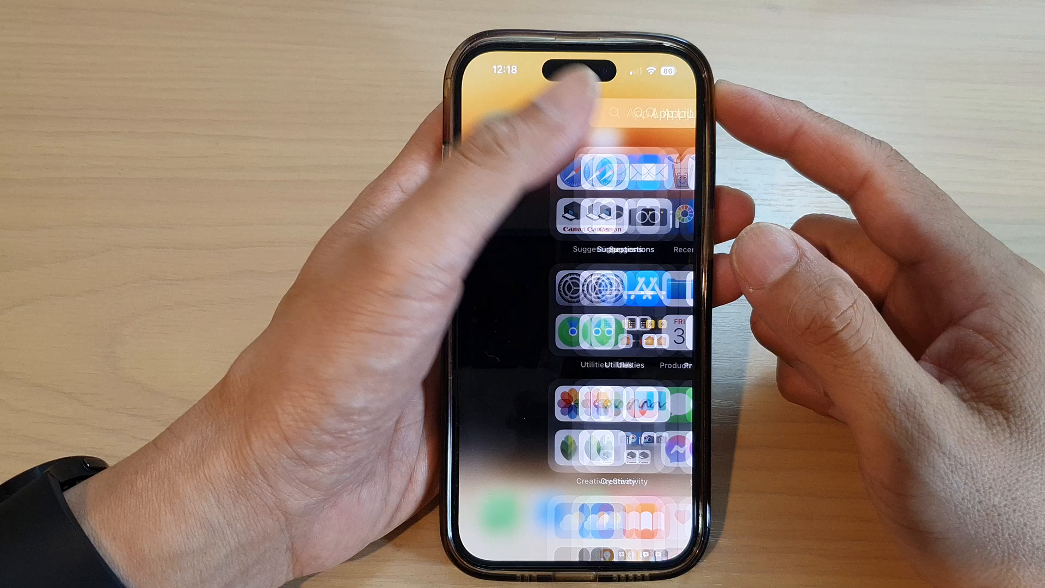
Relaunch Notes from the home screen and reopen the Test note in the Notes folder.
drag(531, 294, 653, 294)
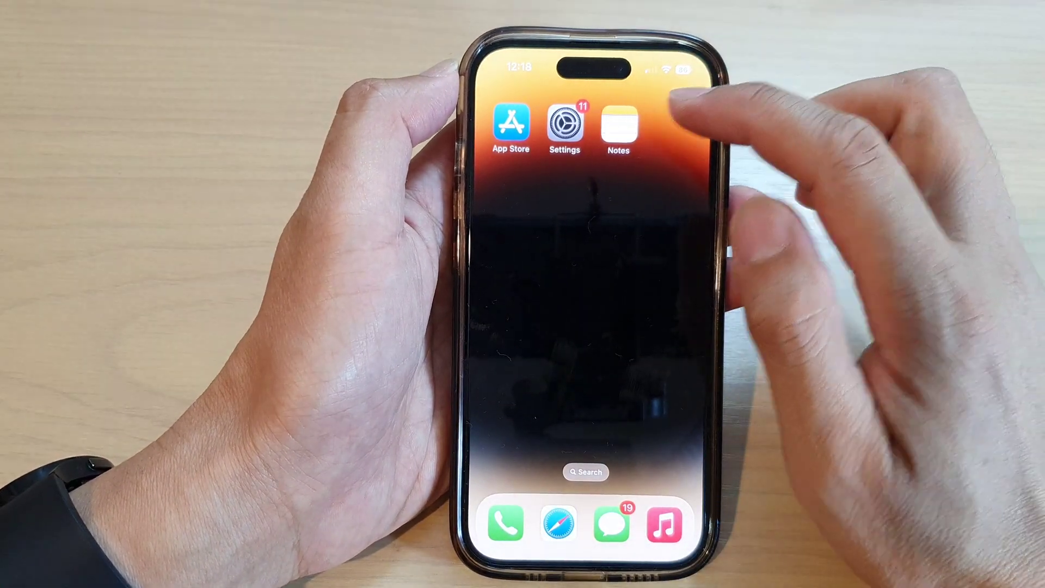
click(618, 126)
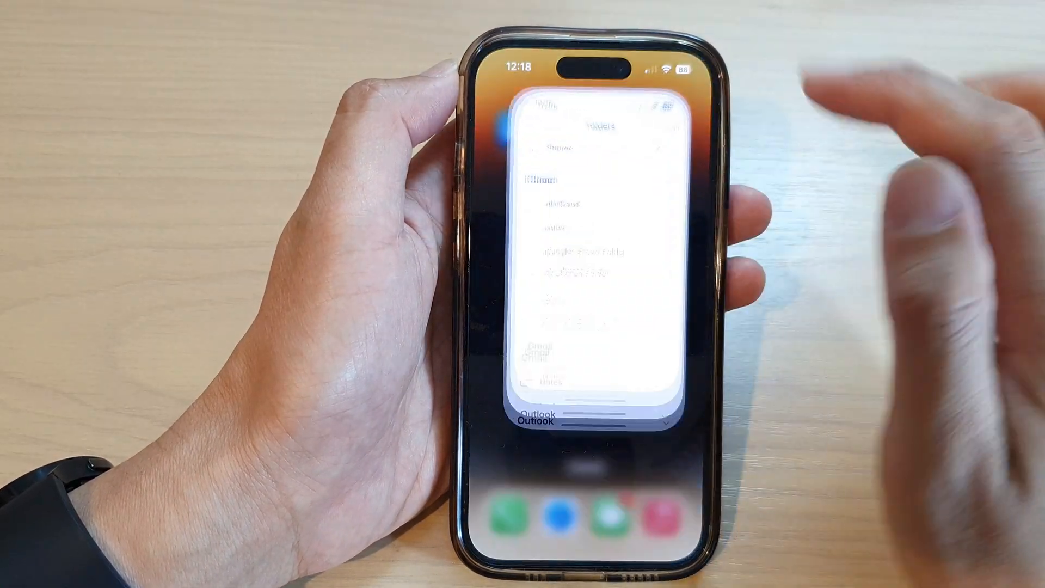
mouse_move(604, 205)
mouse_down()
mouse_move(604, 270)
mouse_move(604, 204)
mouse_up()
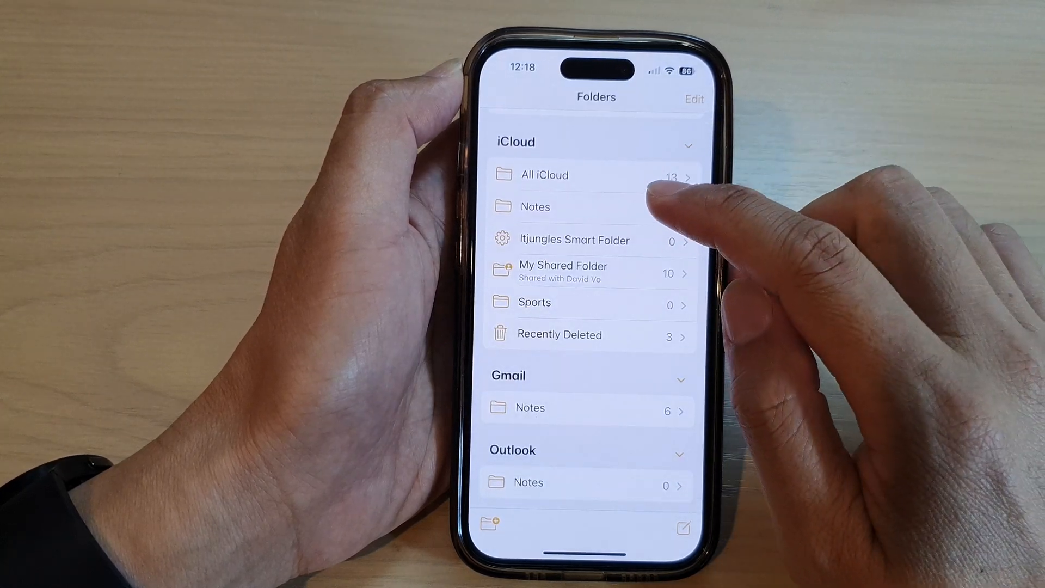
click(571, 207)
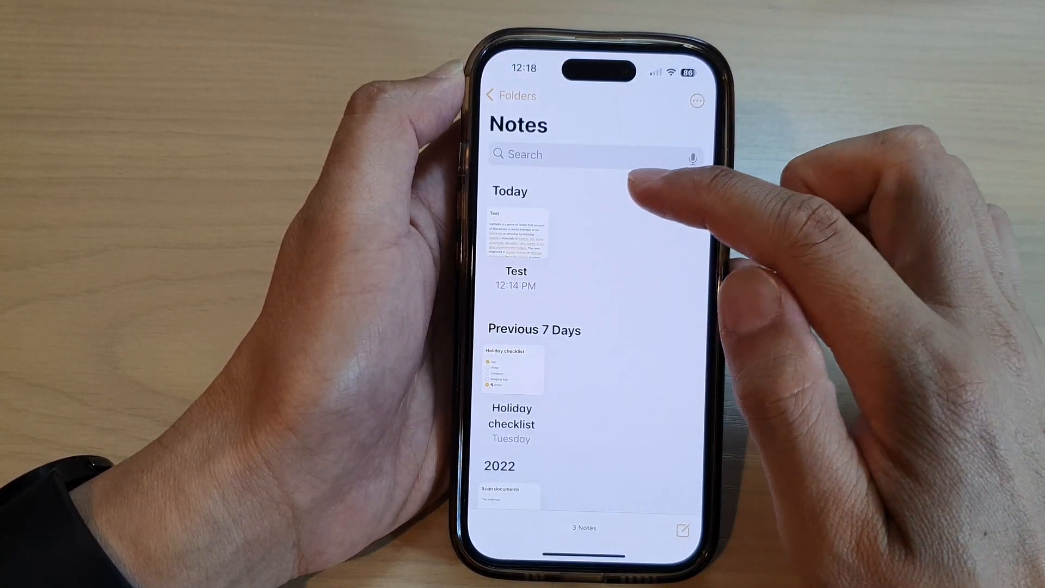
click(517, 232)
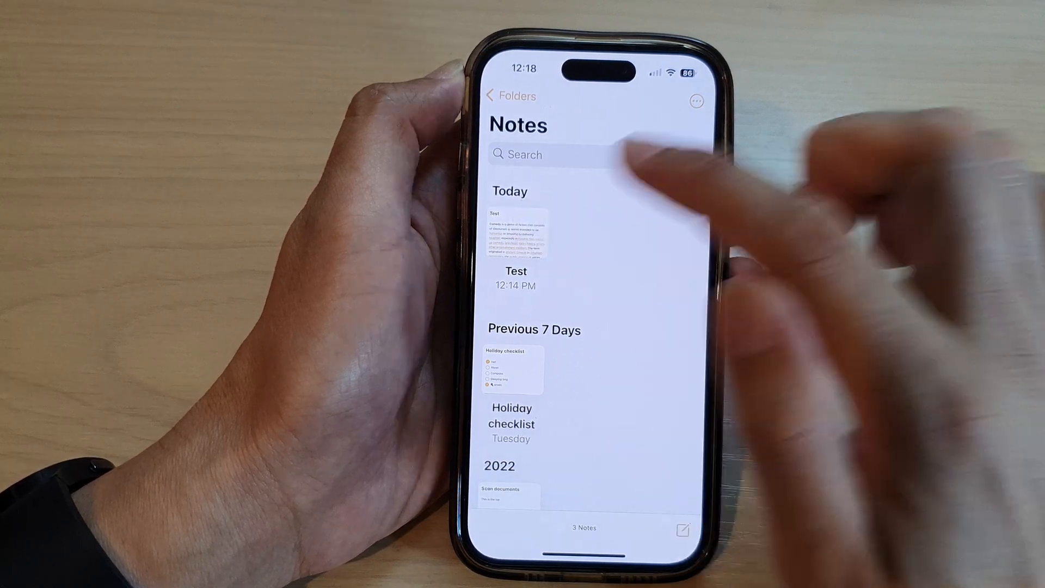
scroll(612, 286, up, 5)
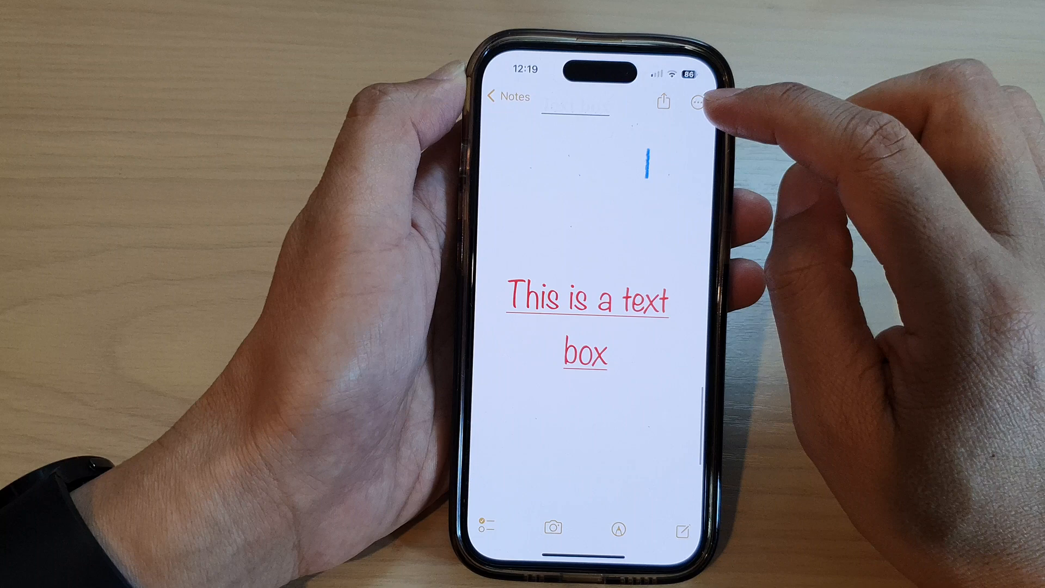
Show the Test note's share sheet expanded to full height with all actions visible.
click(664, 101)
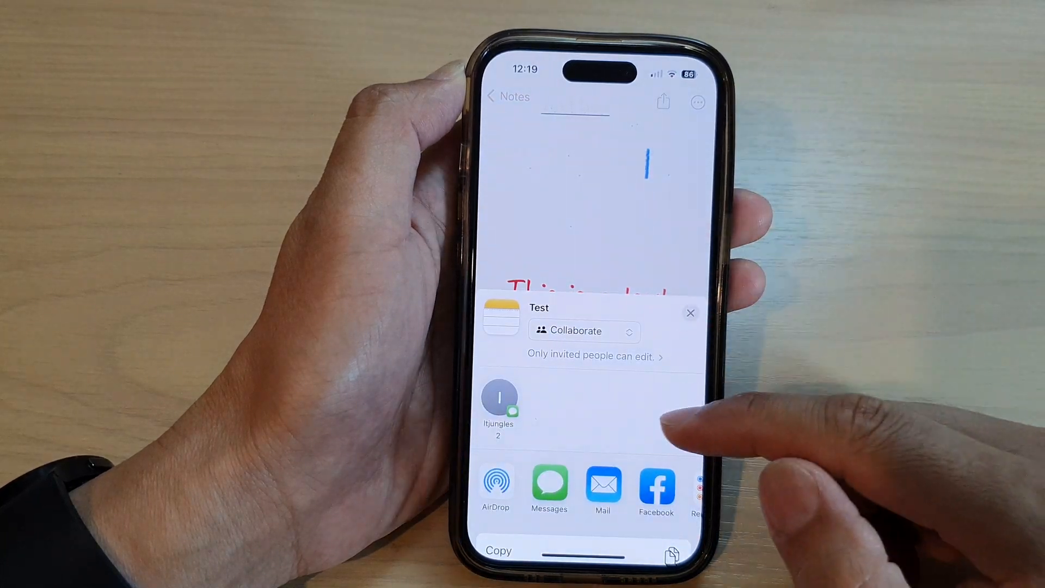
drag(645, 376, 645, 204)
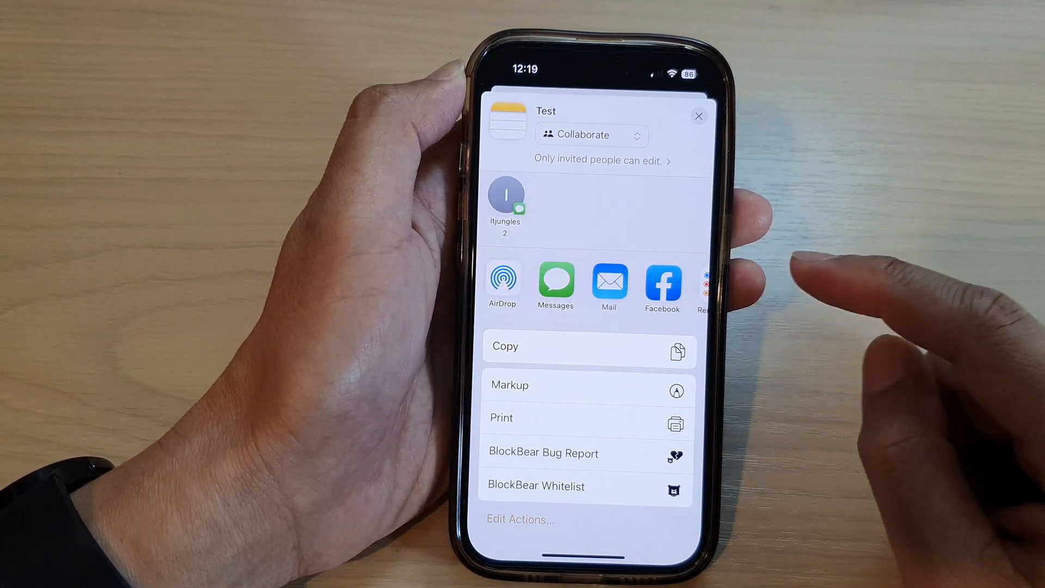
Enter Print Options and view the printer list, confirming Canon MG3600 series is selected.
click(646, 418)
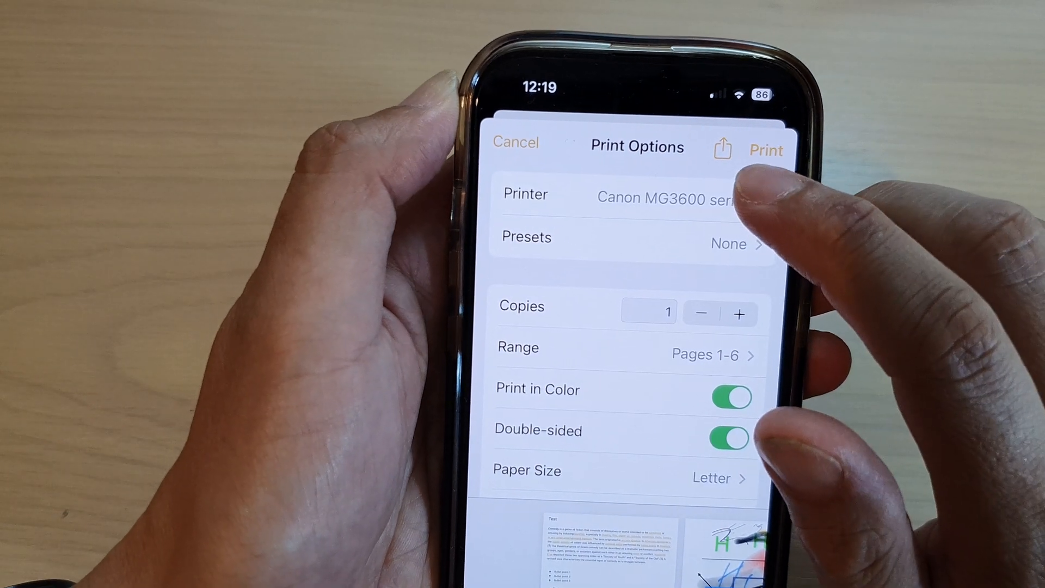
click(670, 200)
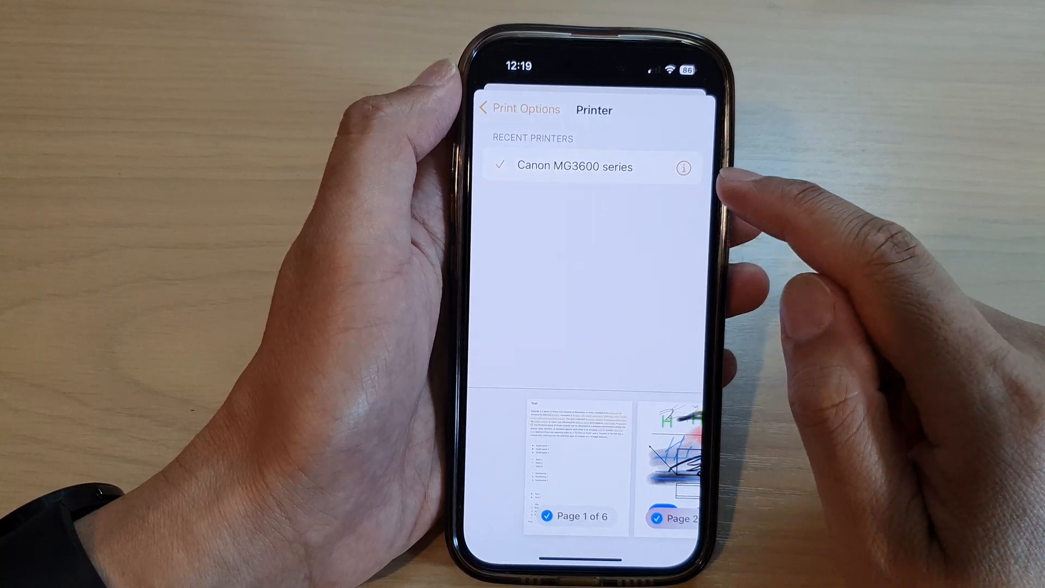
Back in Print Options, apply the Black and White preset.
click(514, 109)
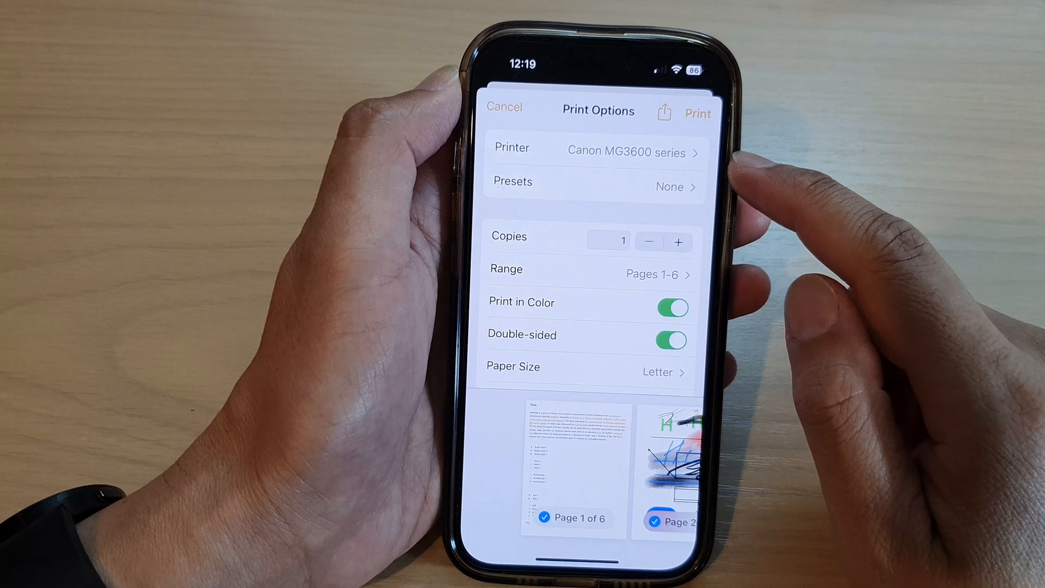
click(670, 185)
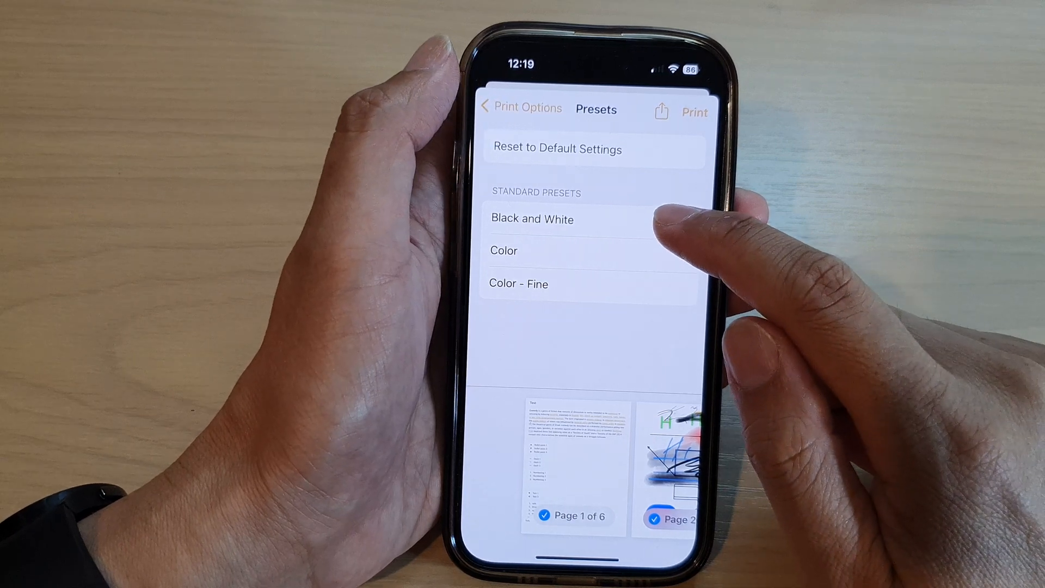
click(670, 220)
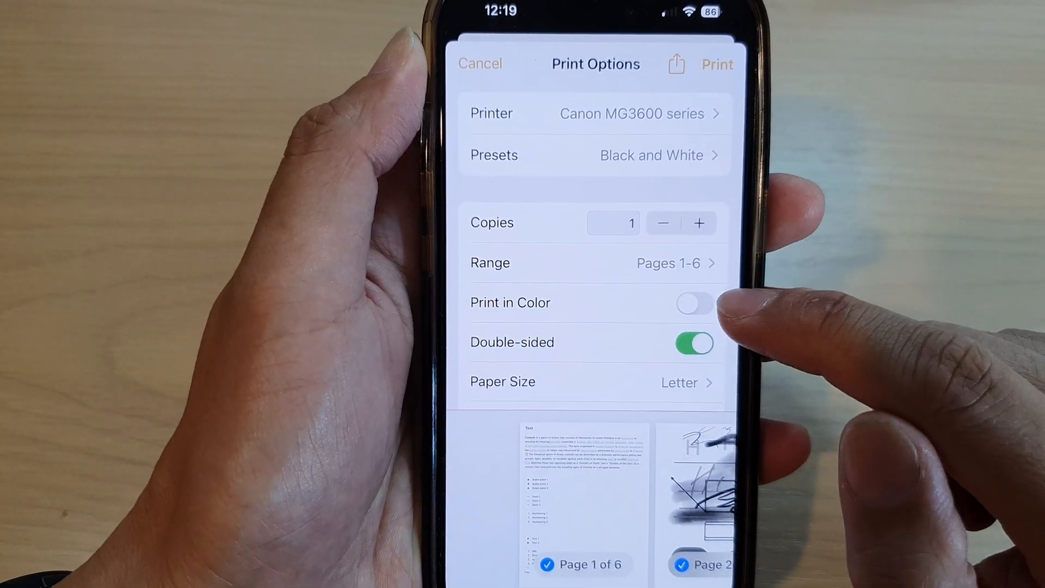
Leave Print in Color off and switch Double-sided off for a single-sided printout.
click(694, 304)
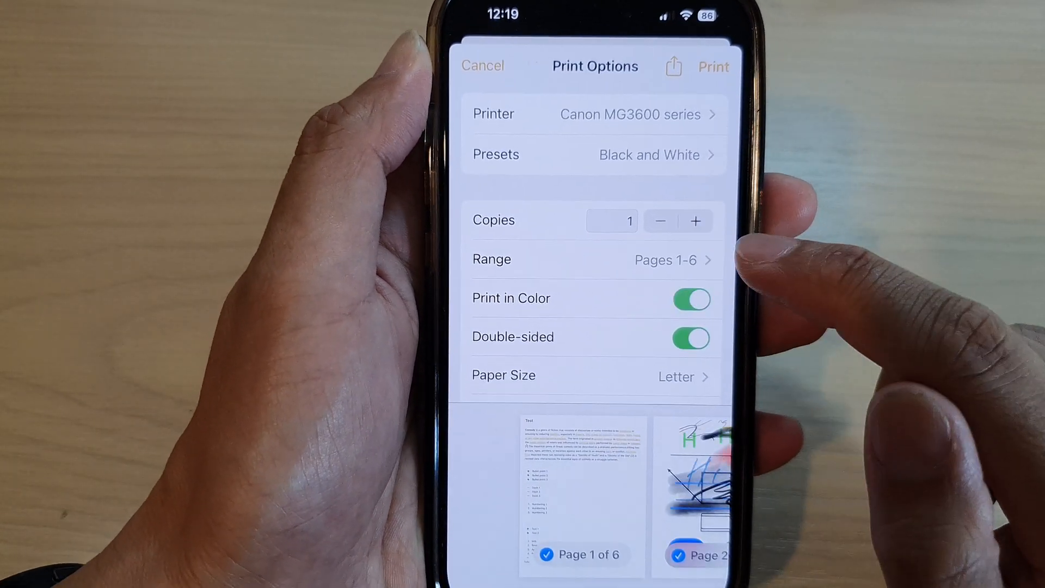
click(691, 299)
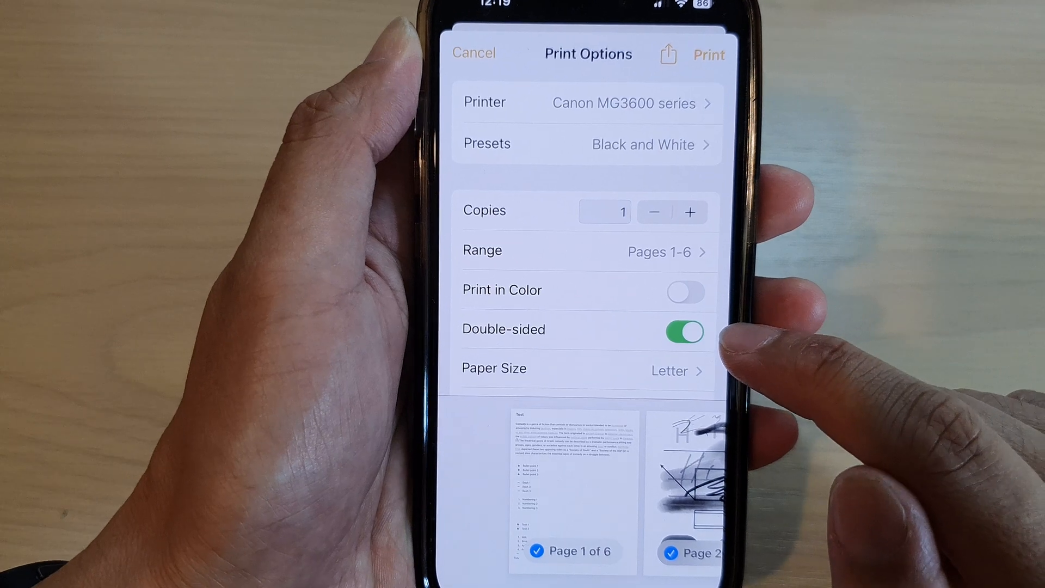
click(684, 331)
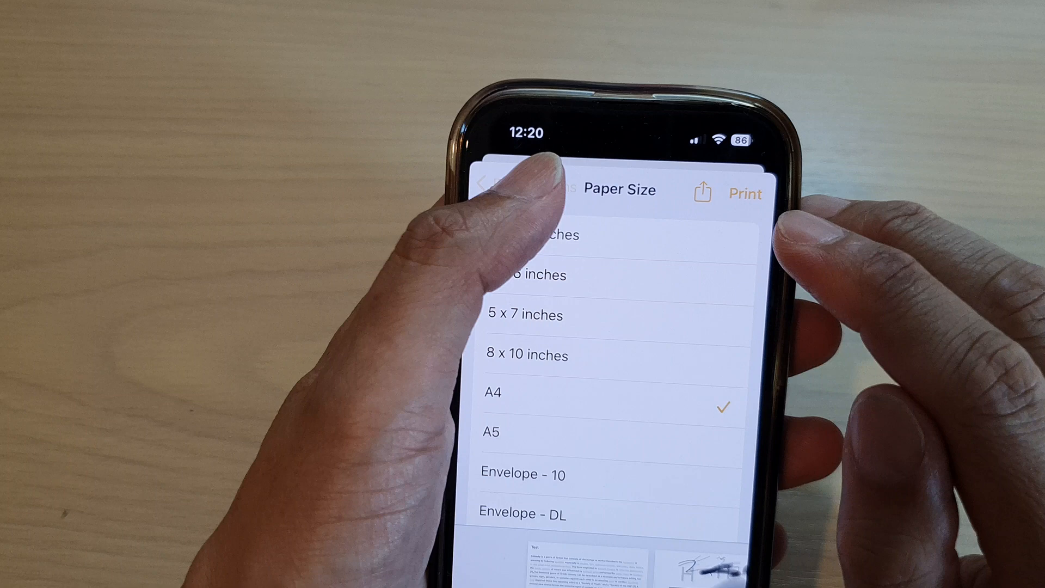
Return from the A4 paper choice, dismiss Print Options without printing, and go to the home screen.
click(523, 141)
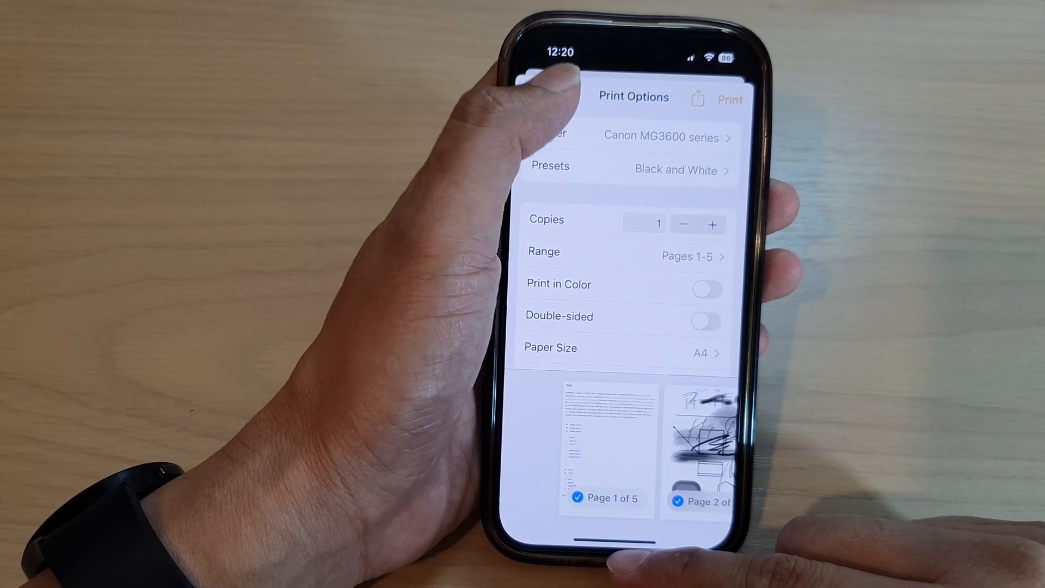
click(549, 96)
drag(614, 541, 614, 326)
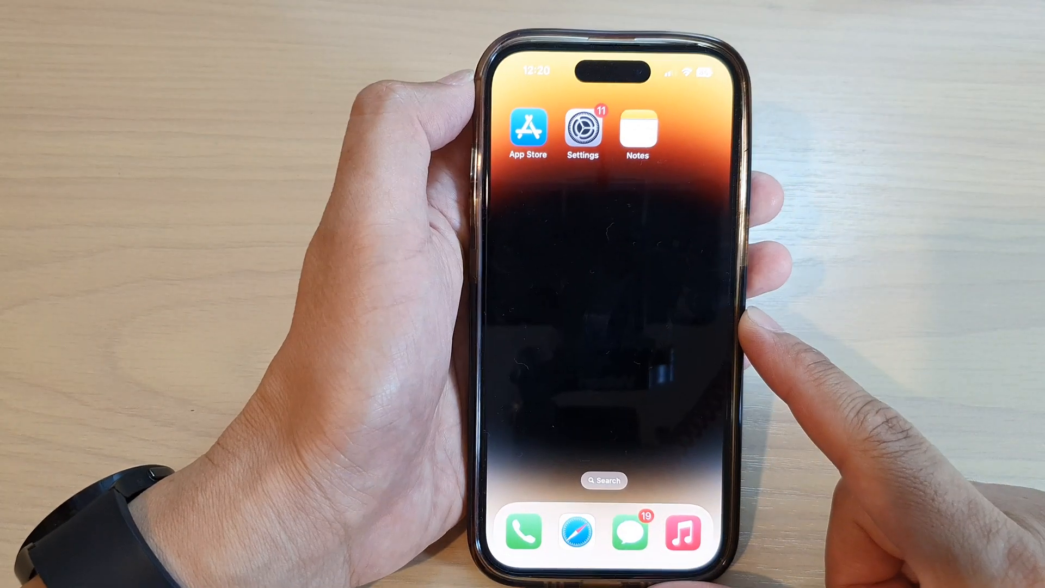